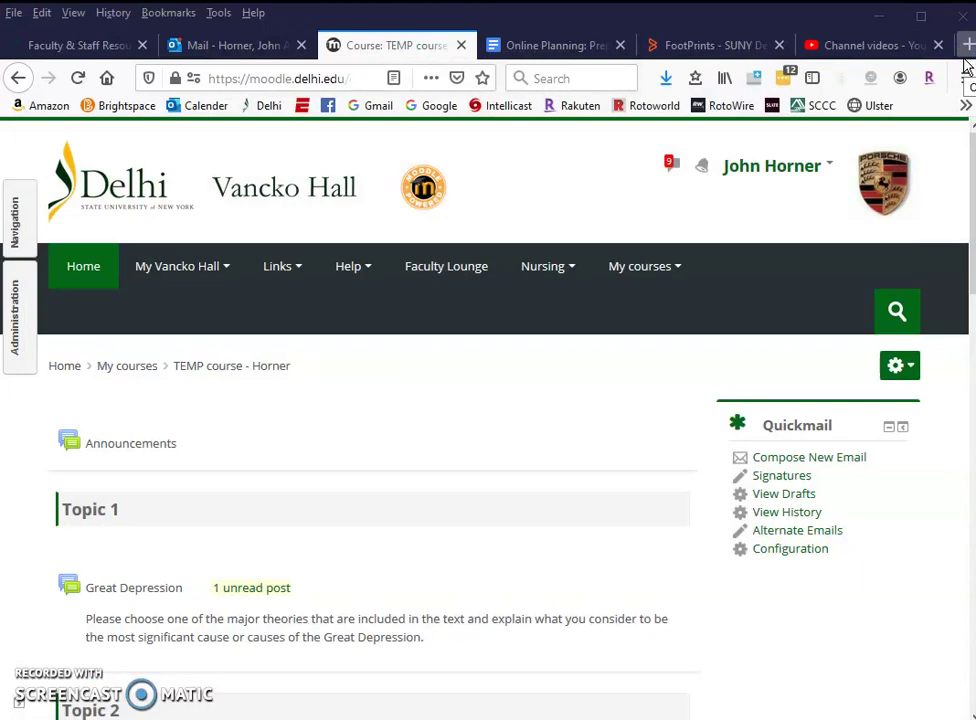
Open the course's edit settings page and expand all of its sections.
scroll(518, 392, "down", 2)
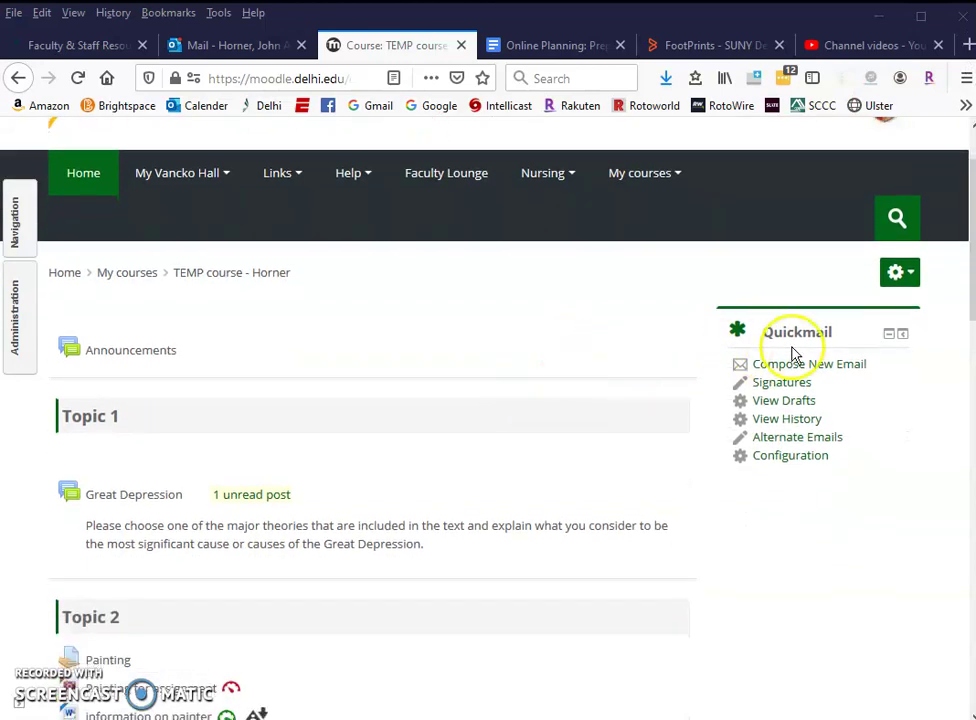
left_click(898, 276)
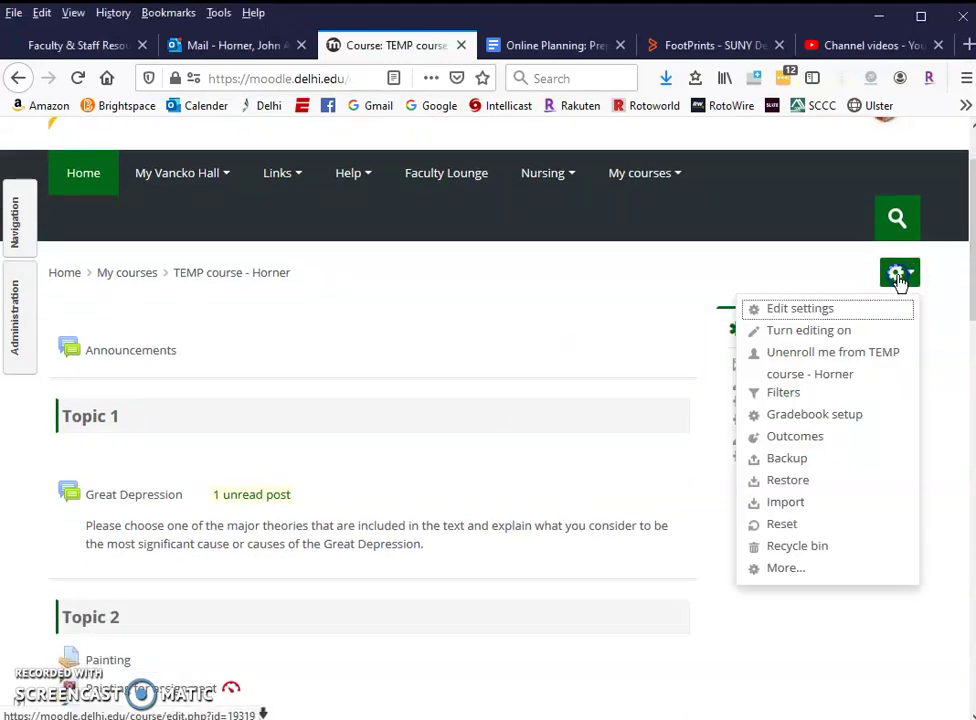
left_click(817, 314)
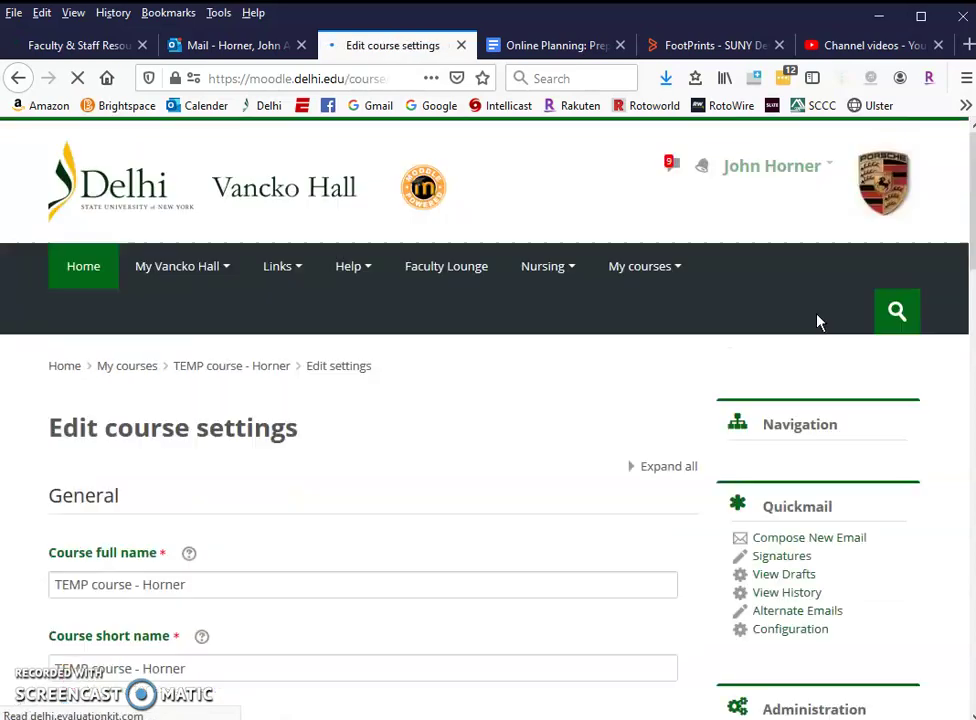
left_click(661, 472)
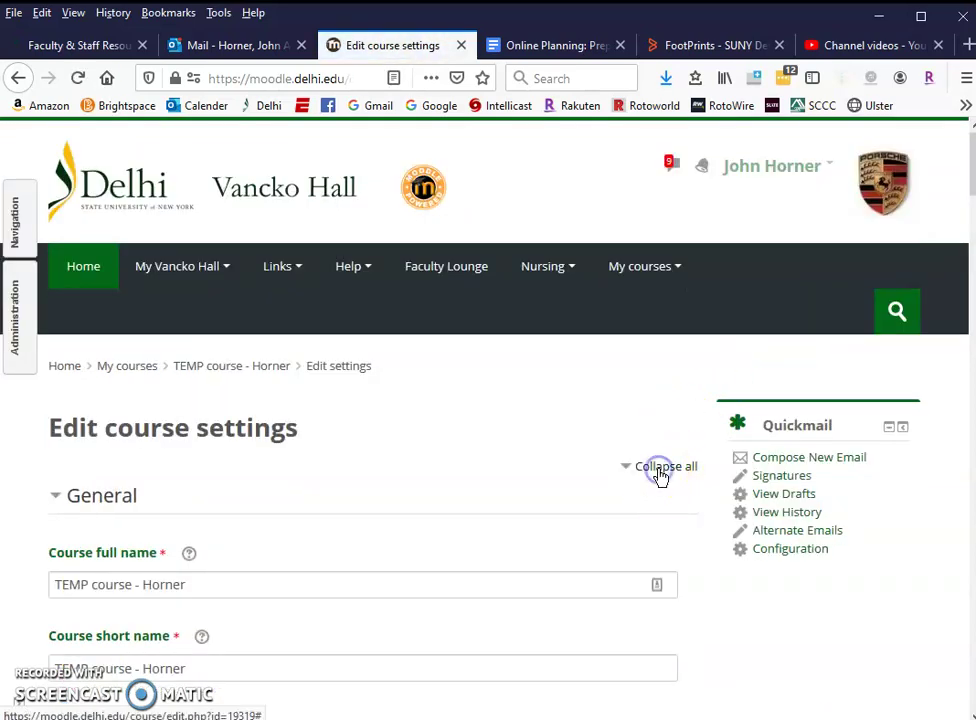
Review the general course settings and check the available course visibility options without changing them.
scroll(487, 456, "down", 3)
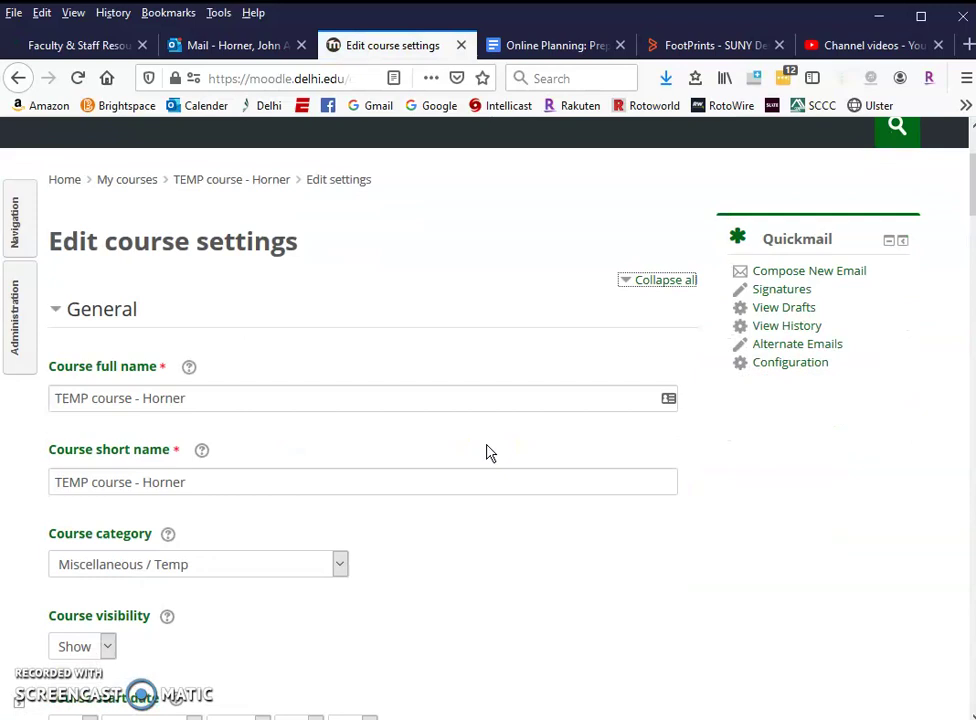
scroll(487, 453, "down", 3)
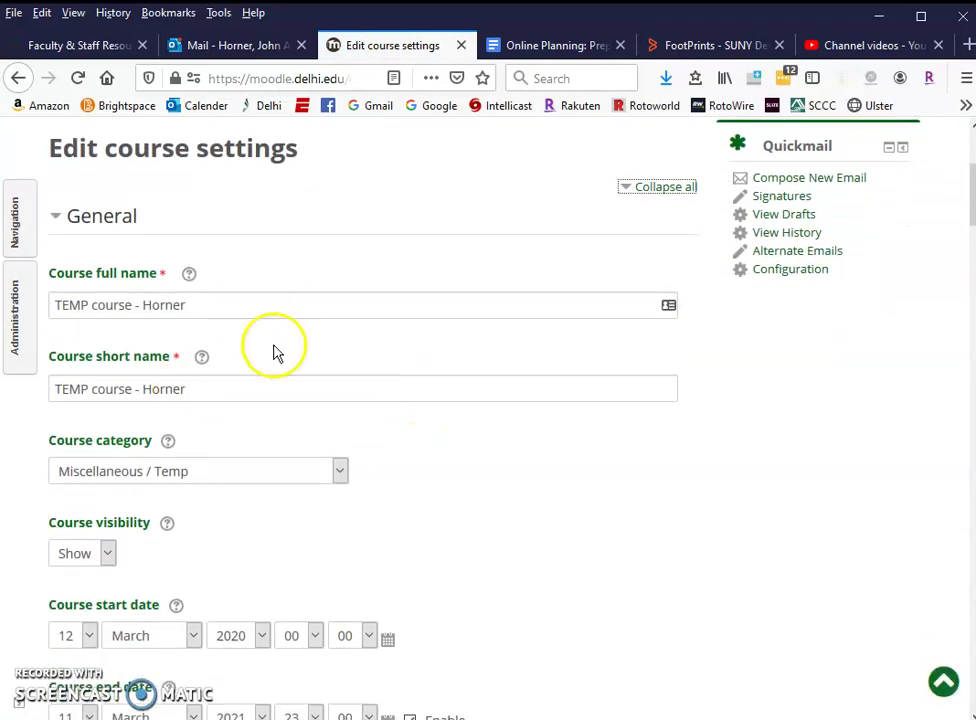
scroll(446, 425, "down", 2)
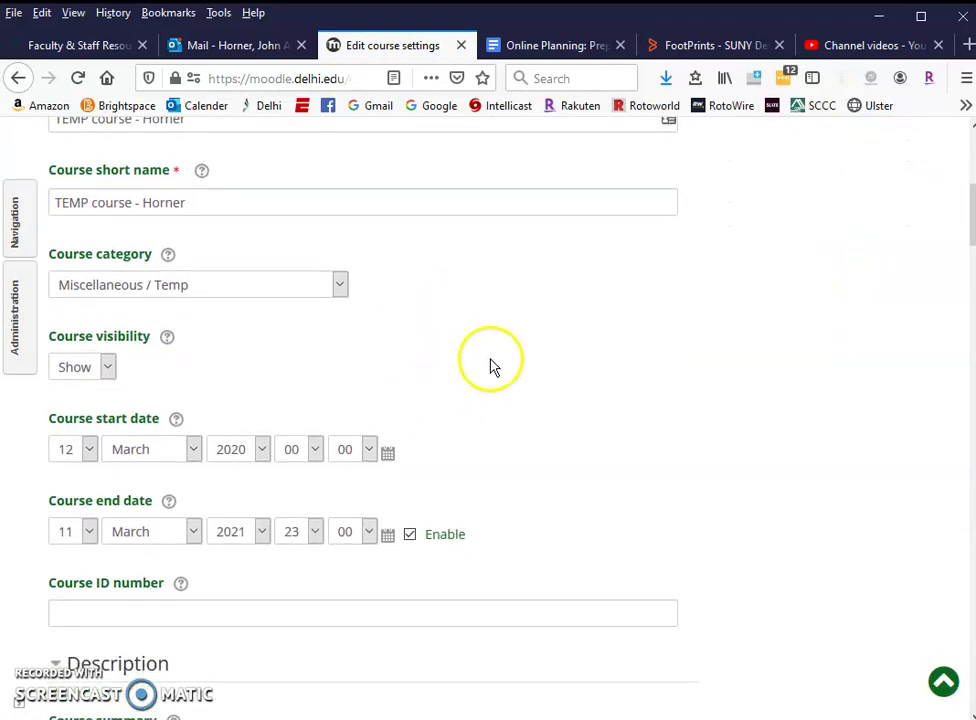
left_click(107, 369)
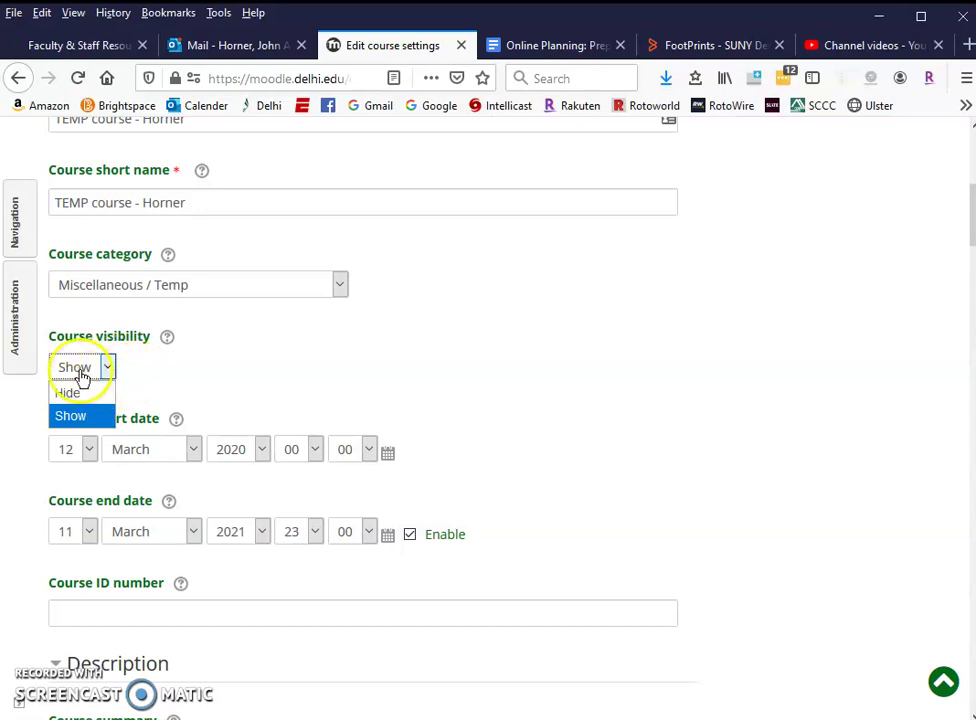
left_click(141, 378)
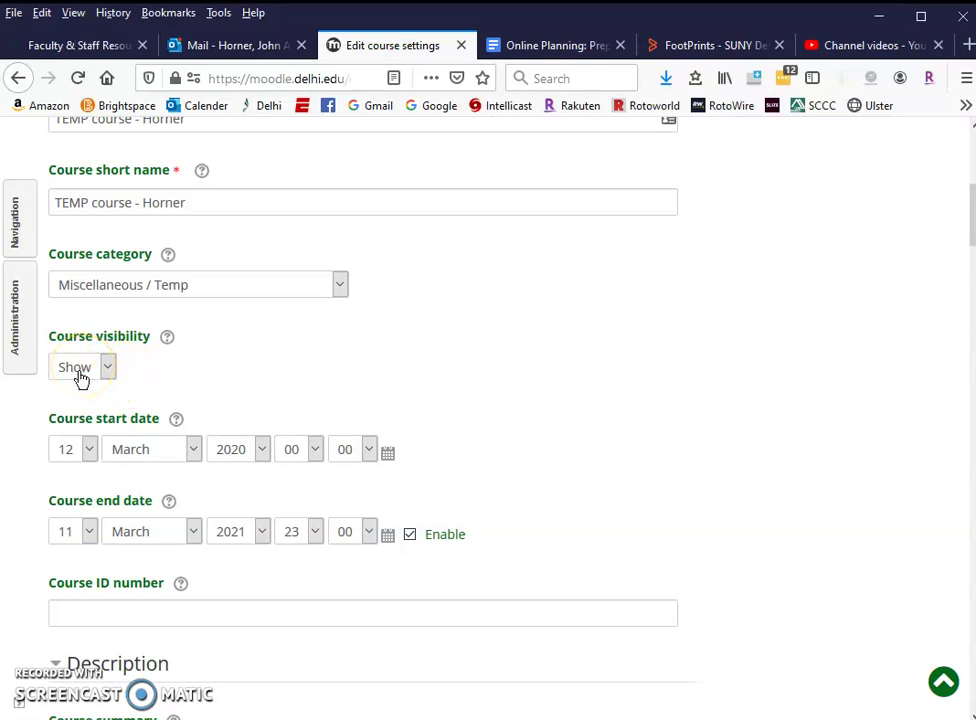
Set the course format to Onetopic format and save the course settings.
scroll(166, 394, "down", 3)
scroll(166, 393, "down", 8)
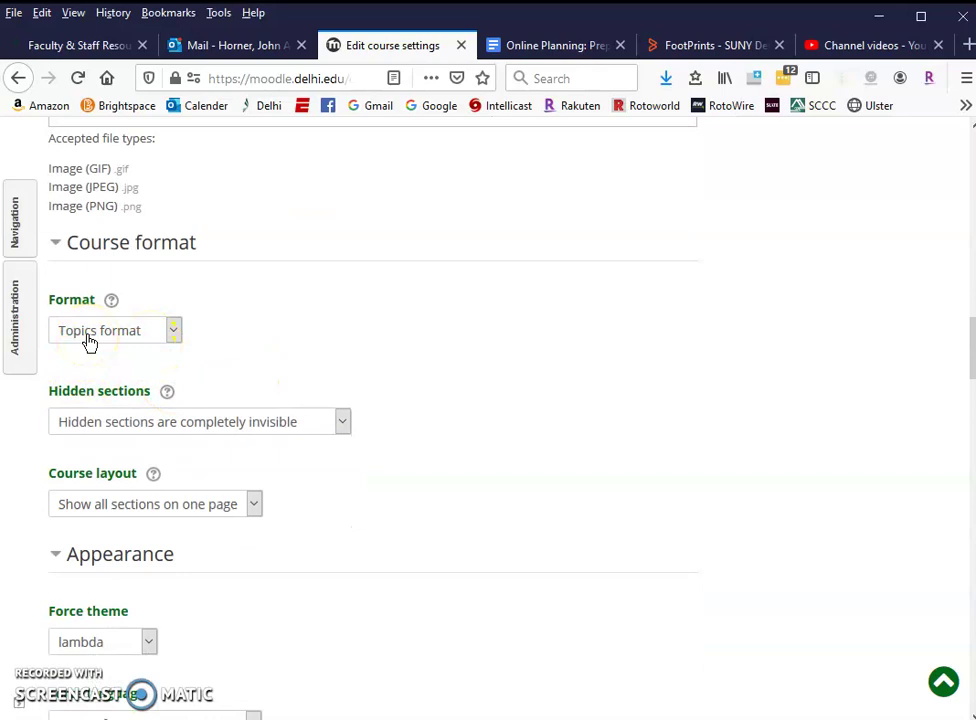
left_click(175, 331)
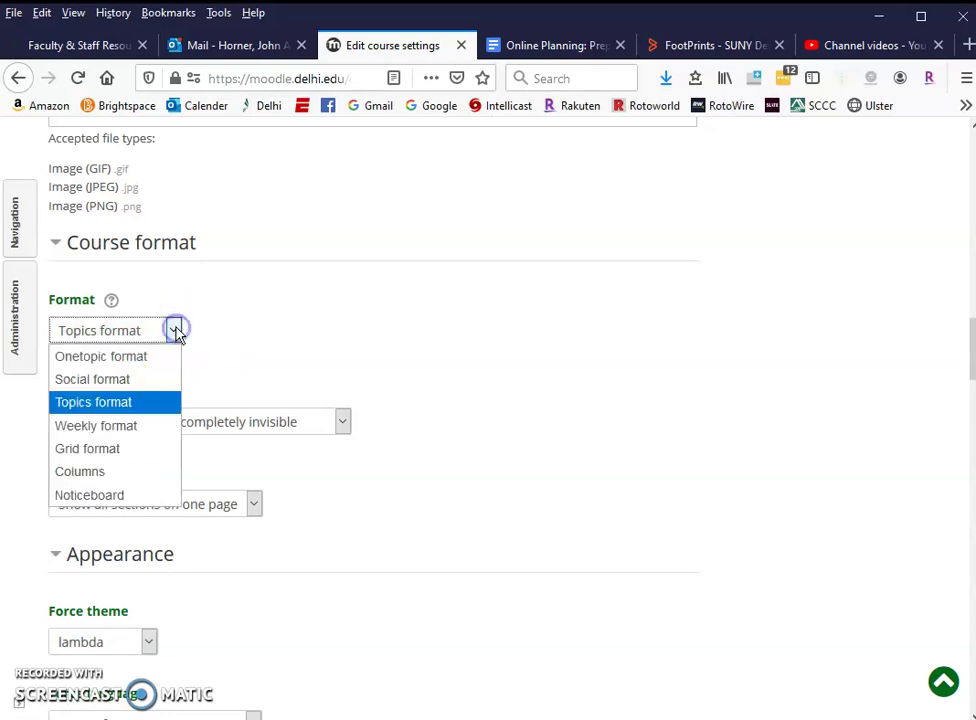
left_click(101, 359)
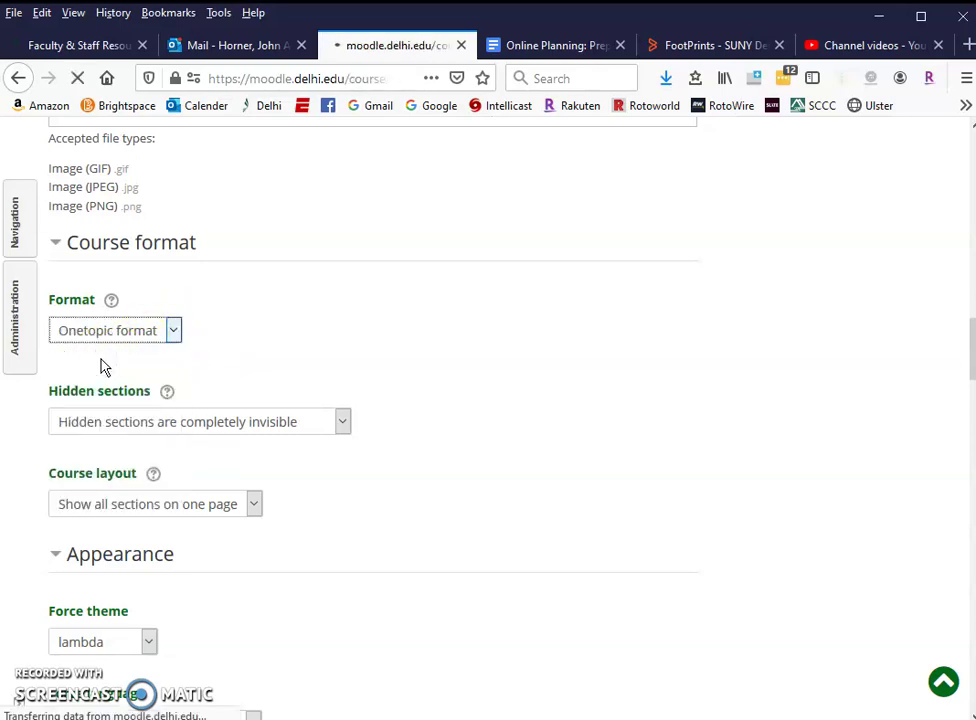
scroll(350, 545, "down", 5)
scroll(350, 545, "down", 8)
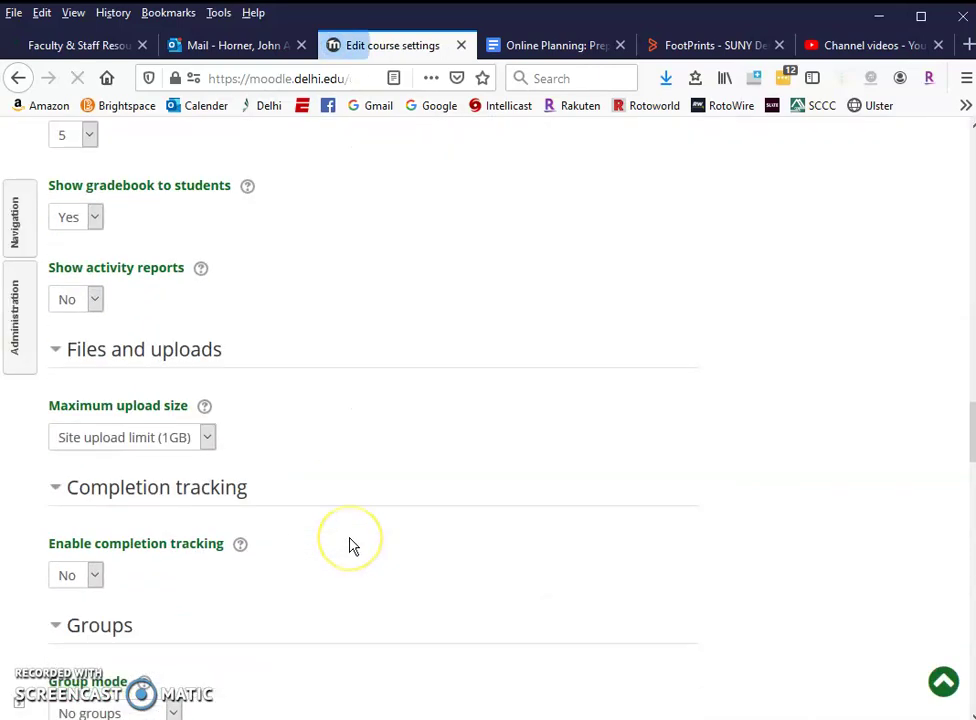
scroll(350, 545, "up", 8)
scroll(351, 555, "down", 20)
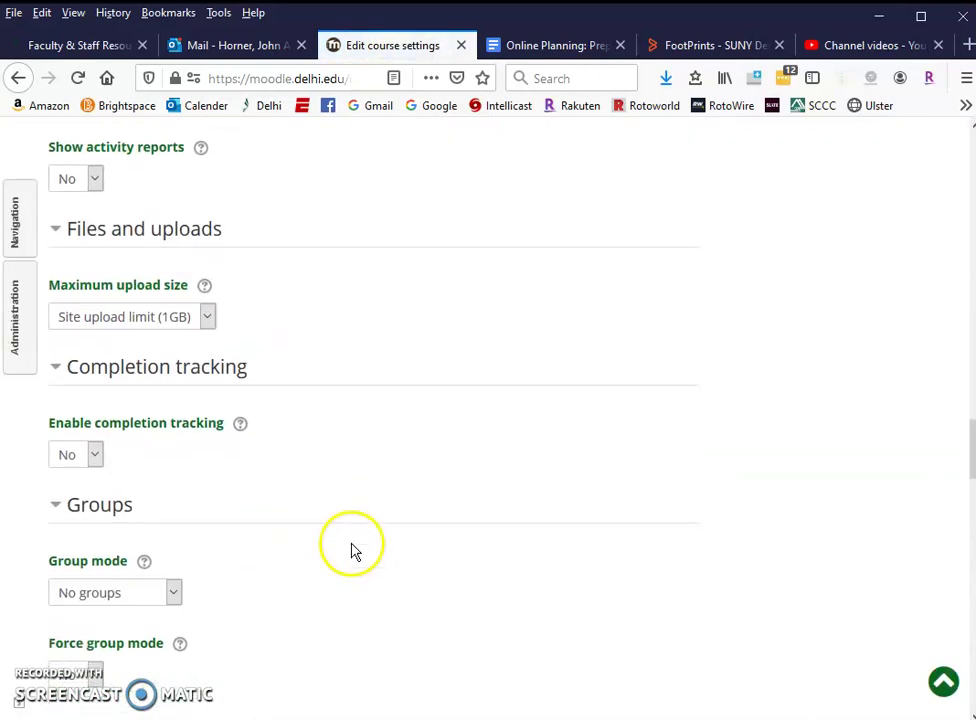
scroll(352, 545, "down", 5)
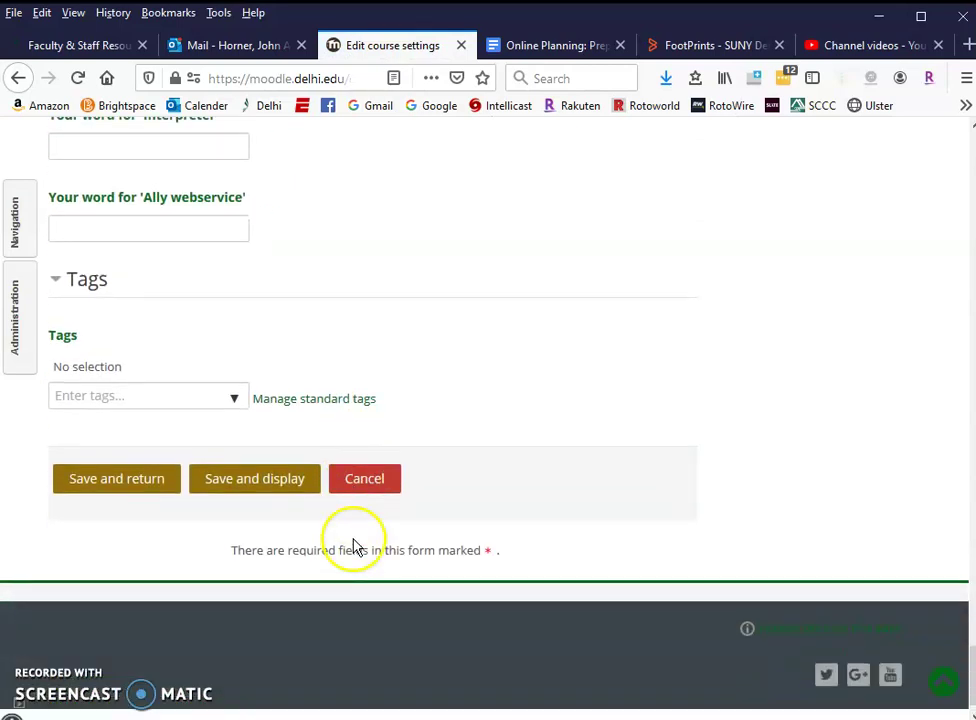
View the contents of Topic 1 and Topic 2 on the tabbed course page.
left_click(147, 450)
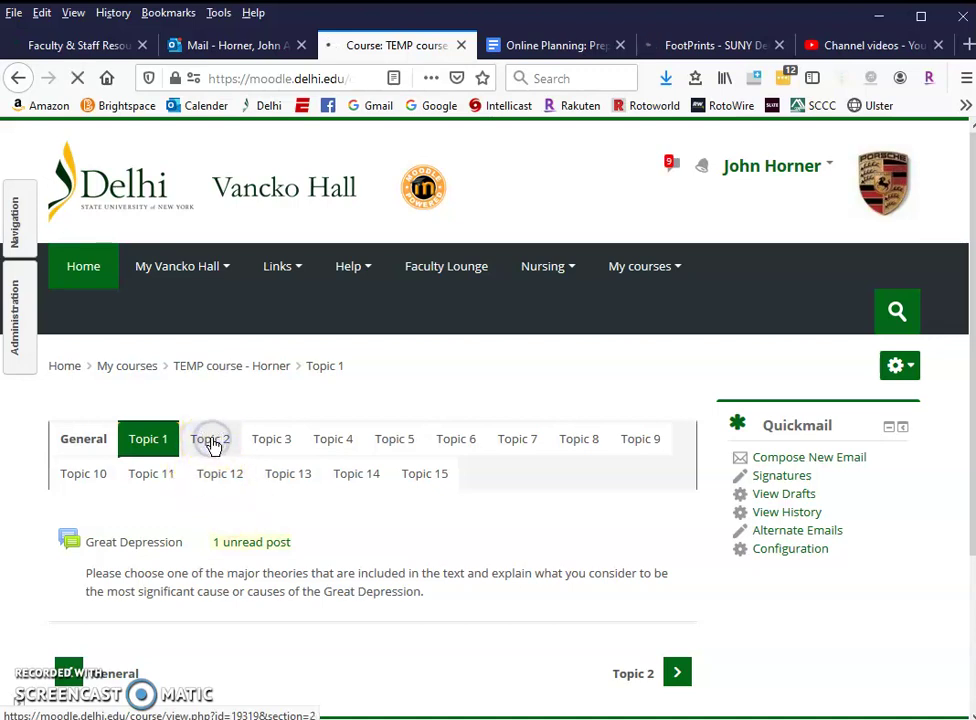
scroll(323, 490, "down", 2)
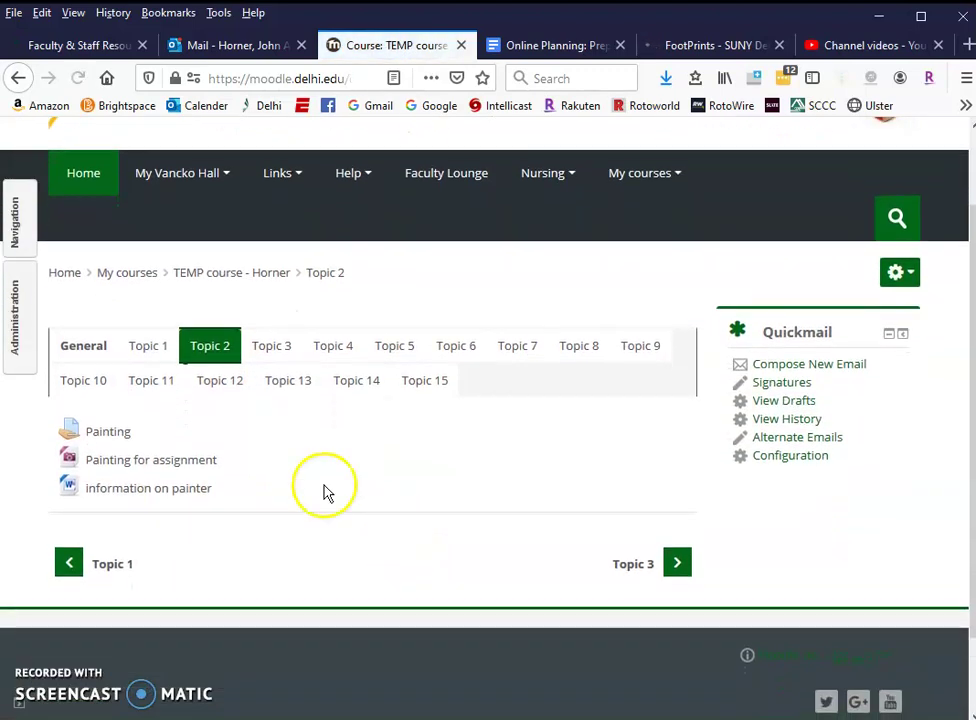
left_click(219, 352)
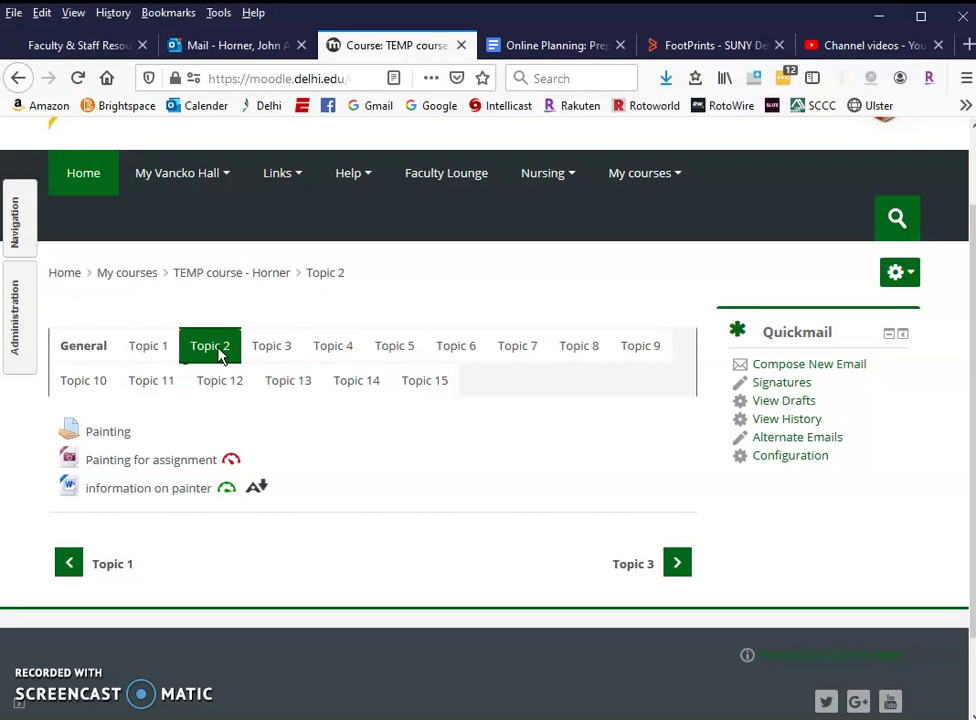
left_click(268, 352)
left_click(338, 360)
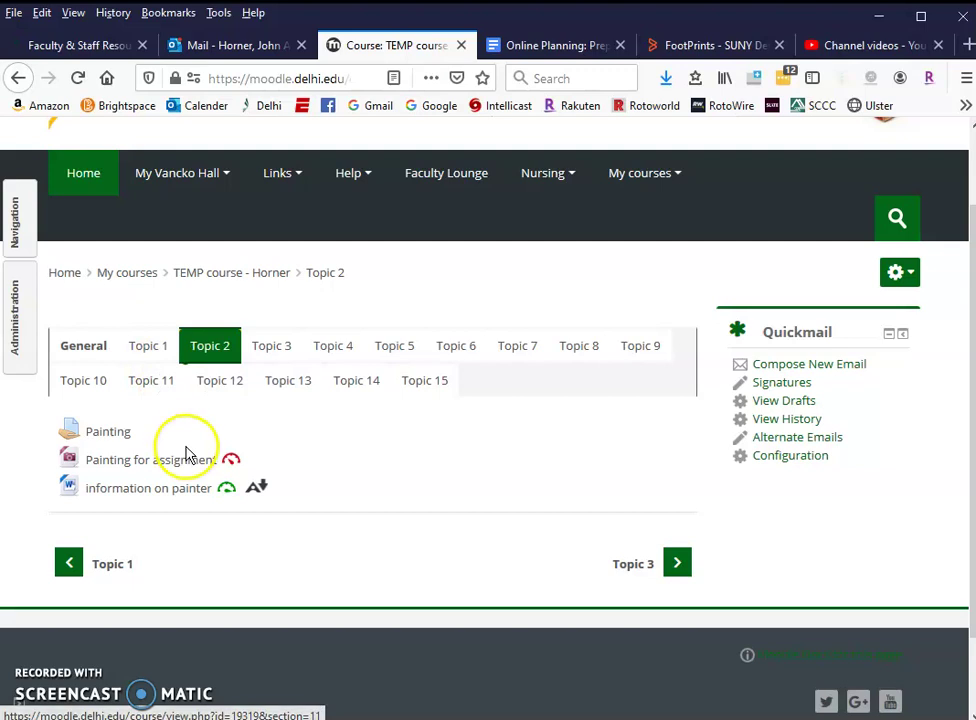
Reopen the course settings, set the course format to Topics format, and save and return to the course.
left_click(15, 313)
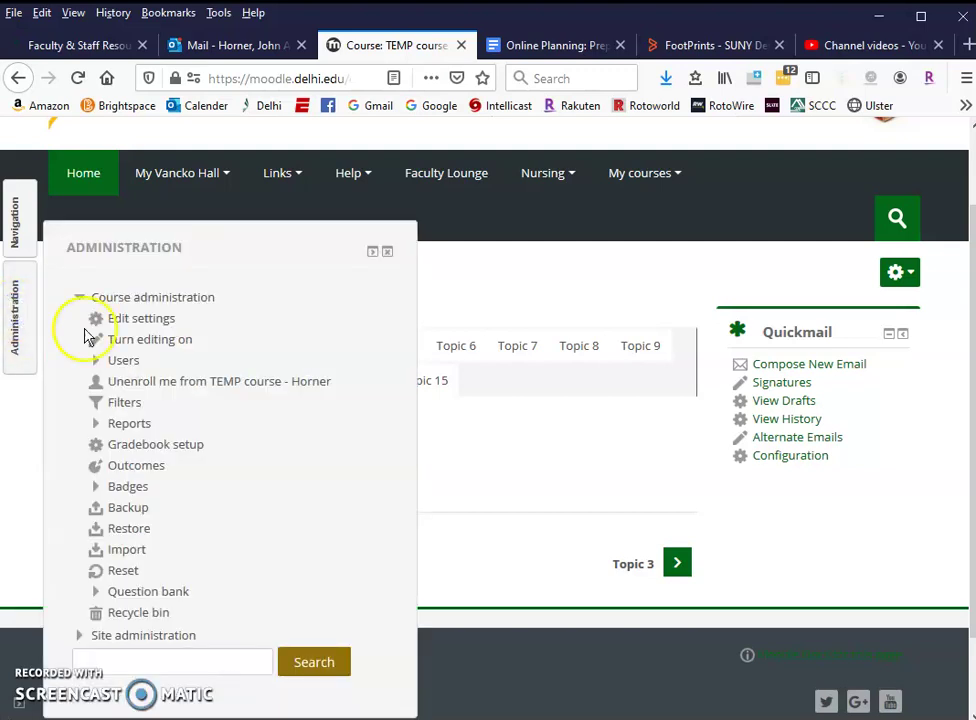
left_click(132, 322)
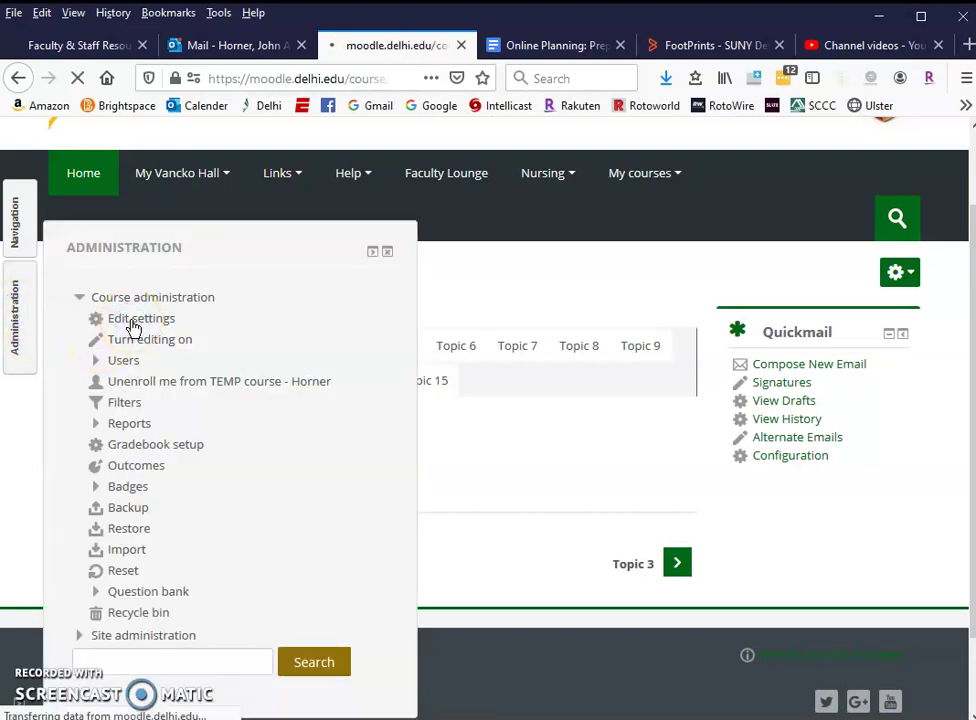
scroll(186, 474, "down", 5)
scroll(191, 477, "down", 15)
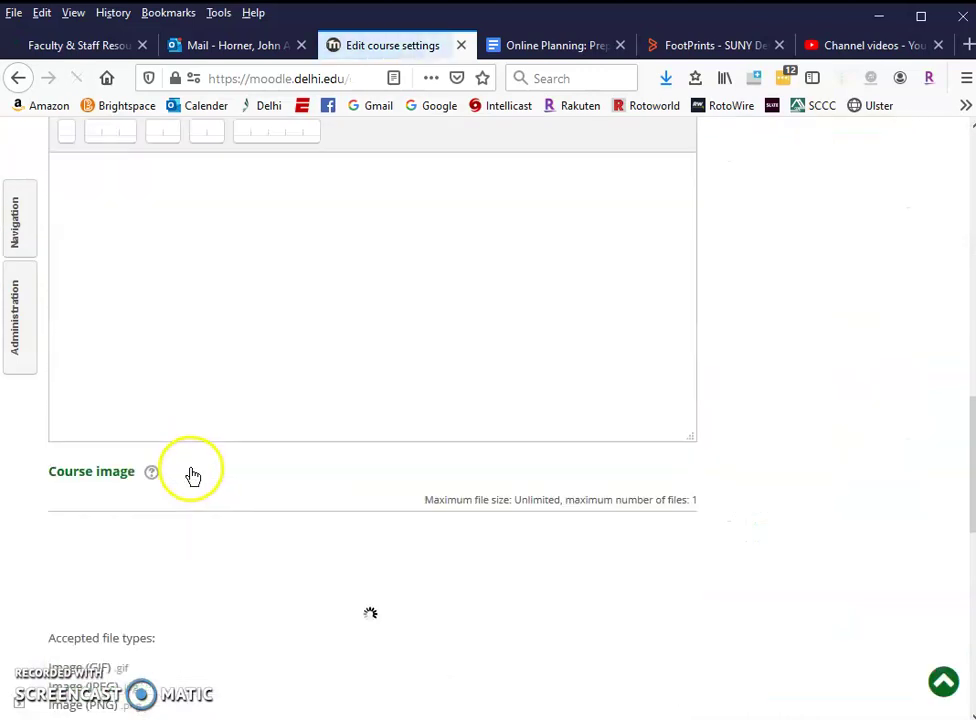
left_click(157, 246)
left_click(124, 327)
left_click(99, 396)
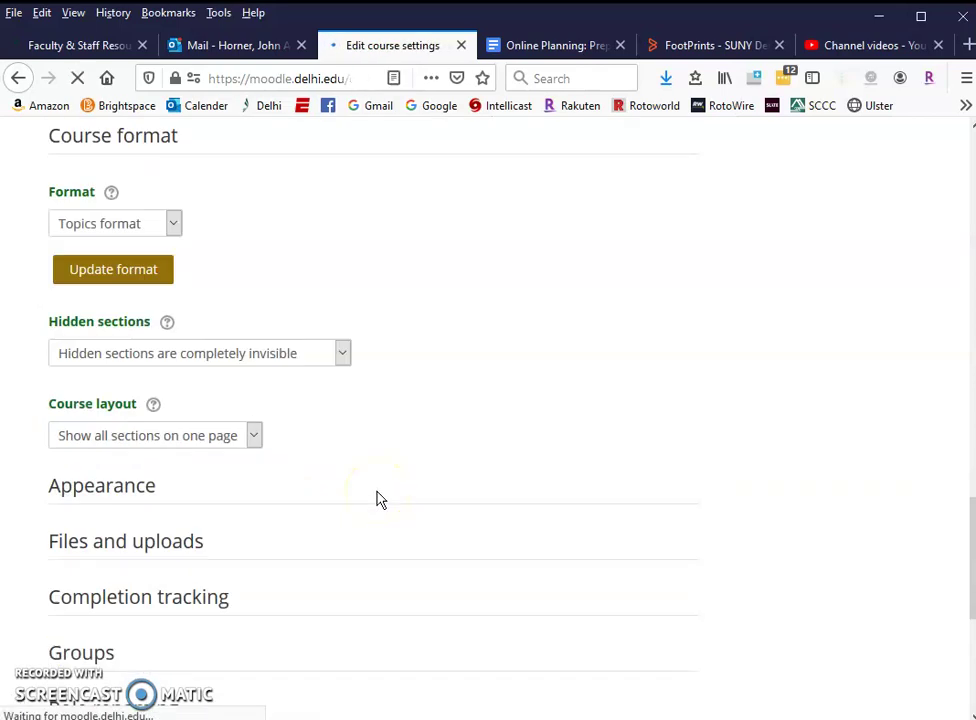
scroll(377, 497, "down", 5)
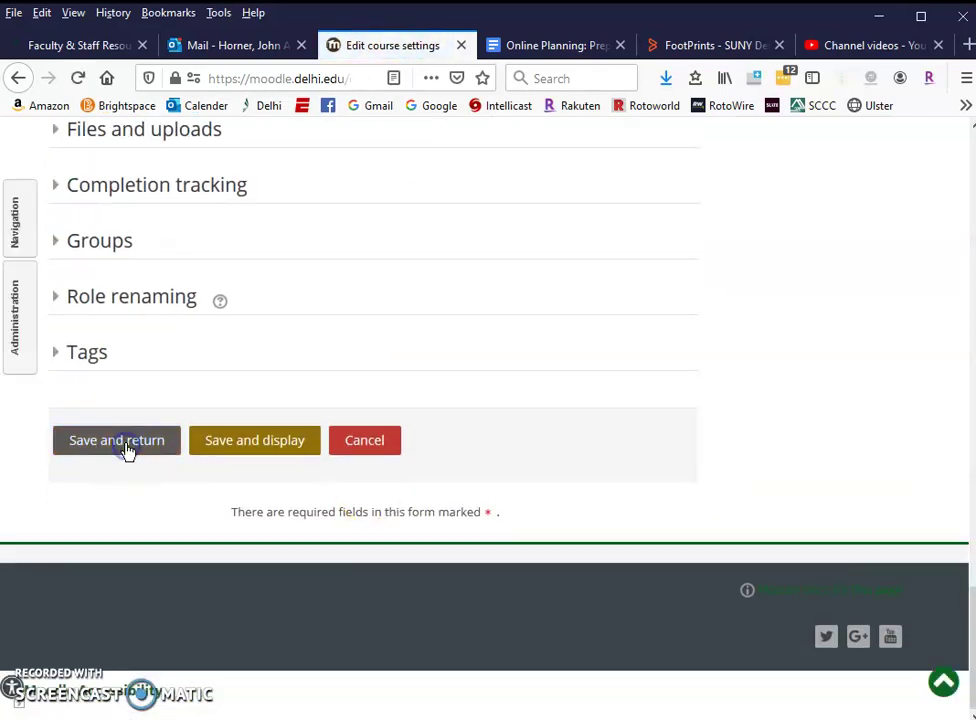
left_click(116, 440)
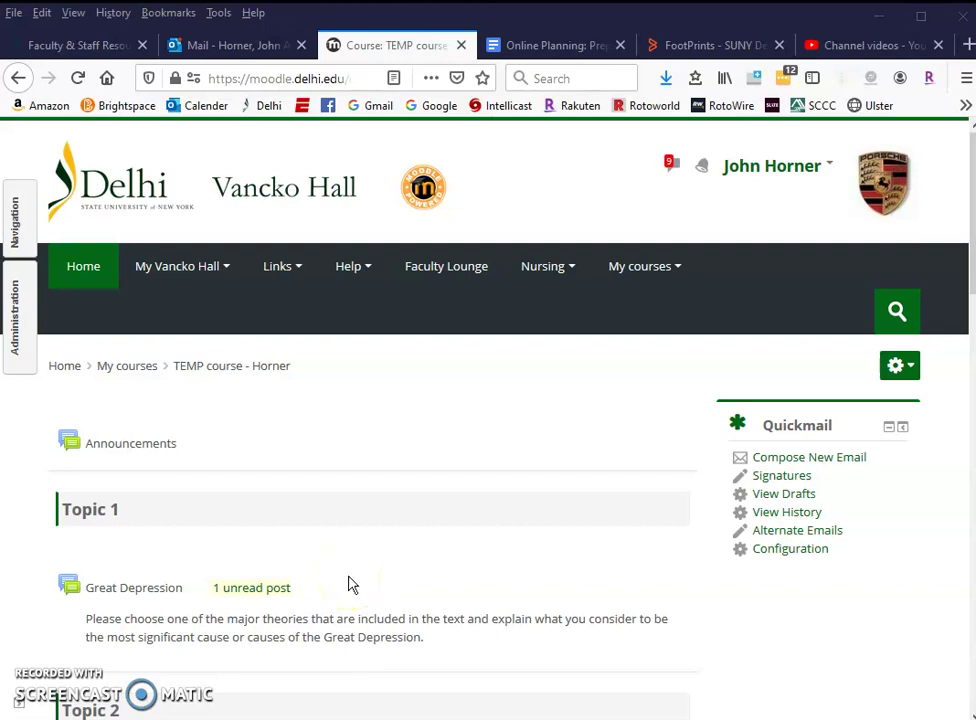
Turn editing on for the course and open the Topic 1 section for editing.
left_click(898, 365)
left_click(824, 425)
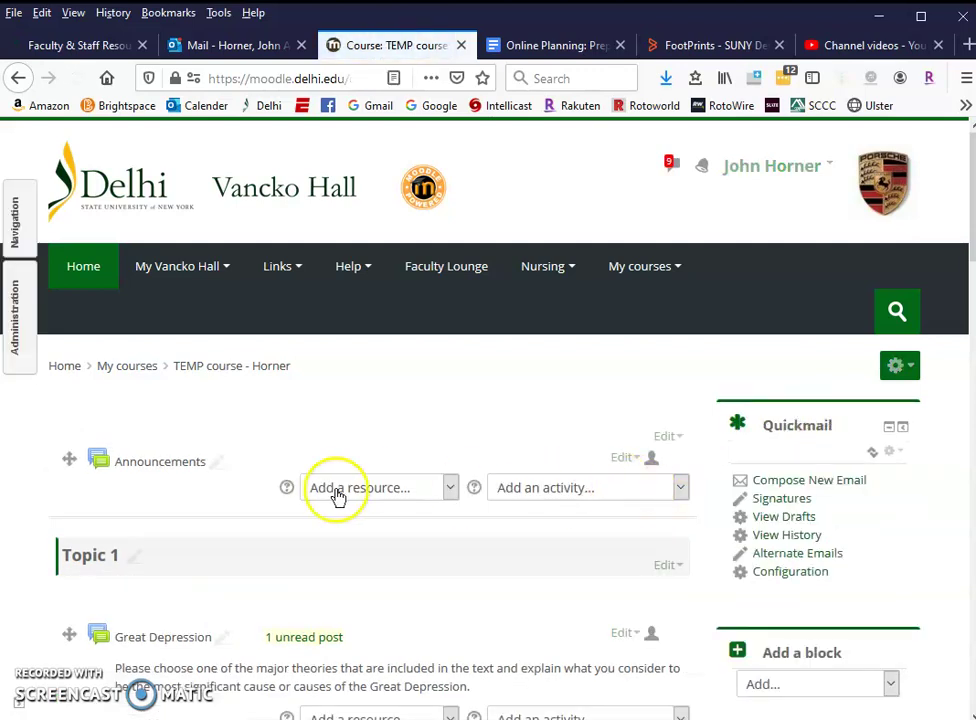
scroll(529, 484, "down", 3)
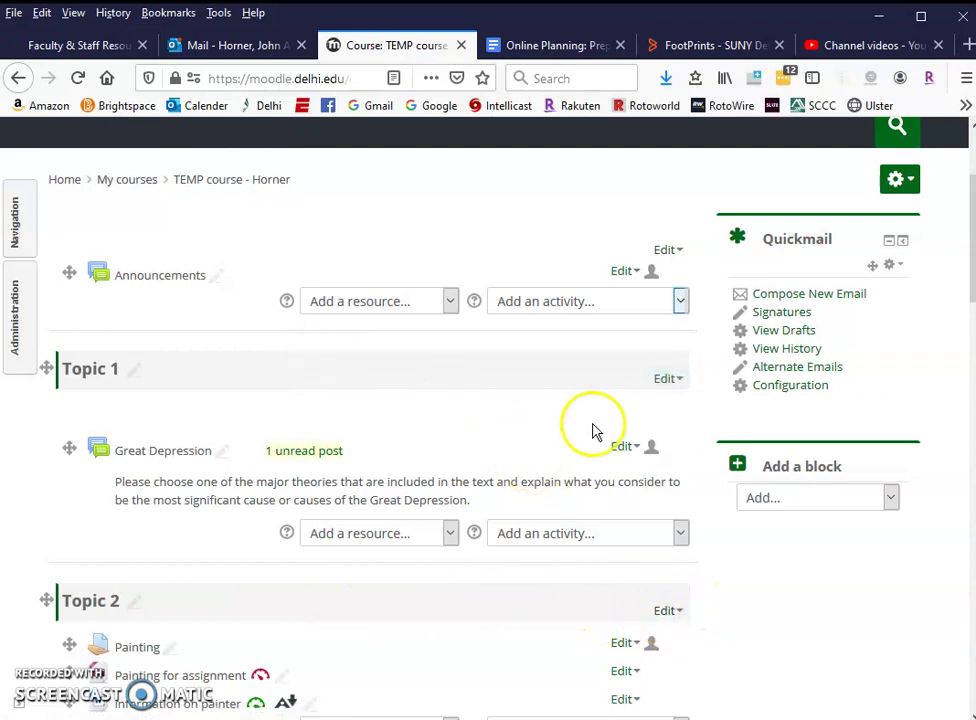
left_click(668, 380)
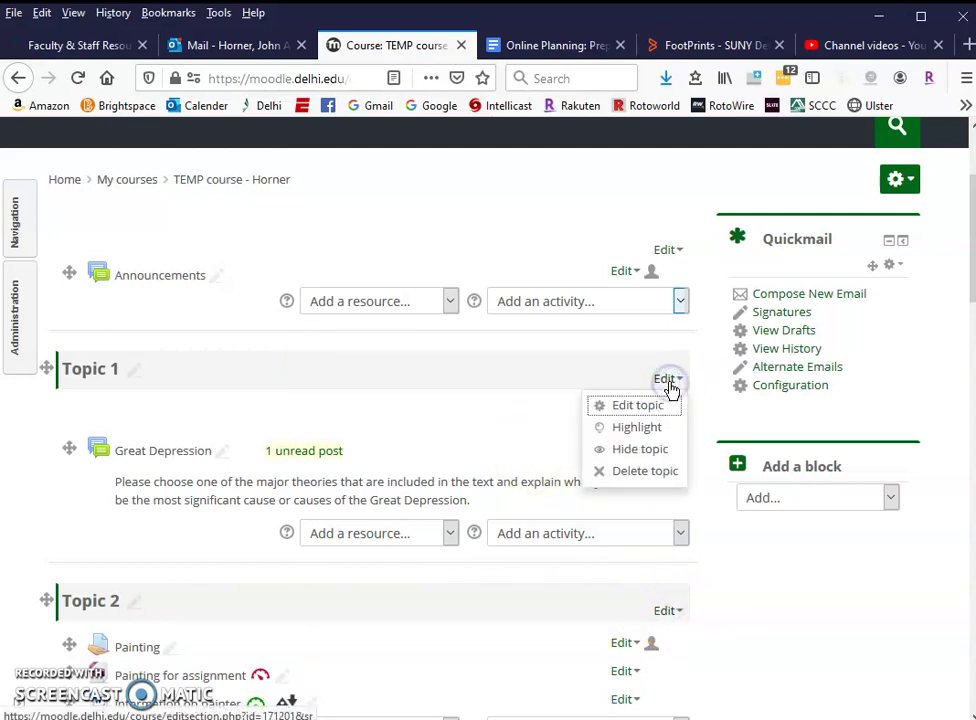
left_click(638, 407)
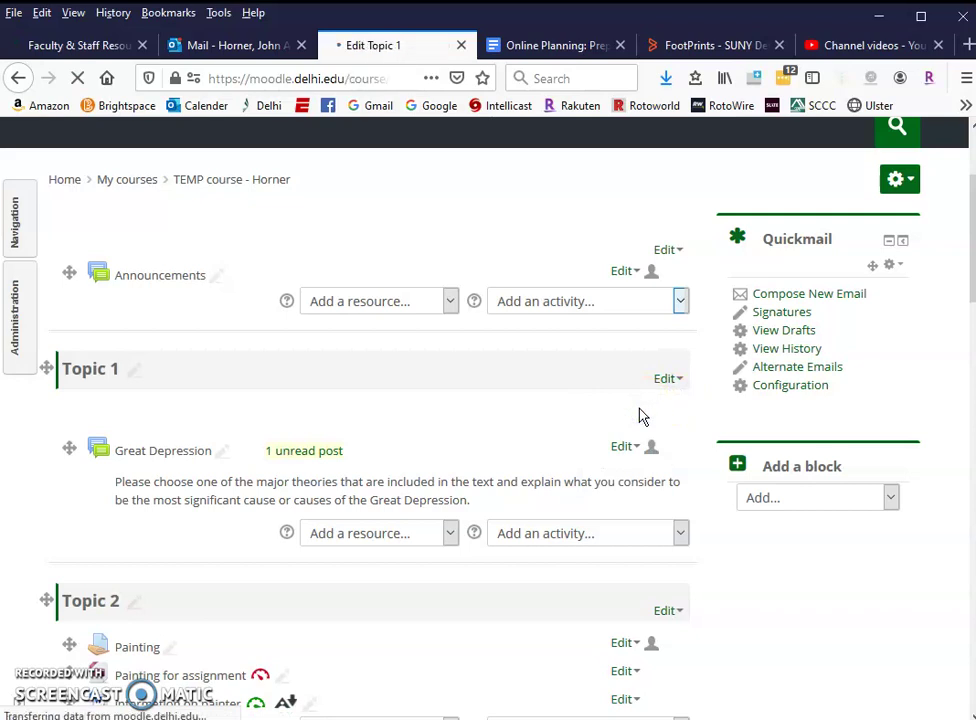
Enable a custom section name for Topic 1 and rename it 1920s.
scroll(288, 485, "down", 3)
scroll(288, 485, "down", 3)
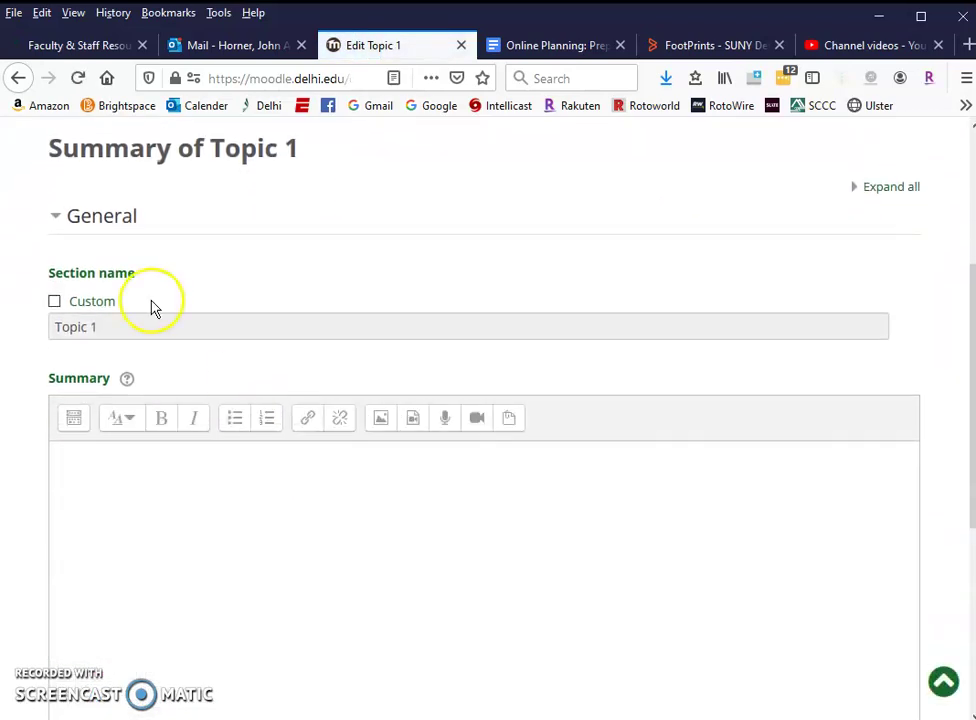
left_click(55, 303)
left_click(113, 328)
type("1920s")
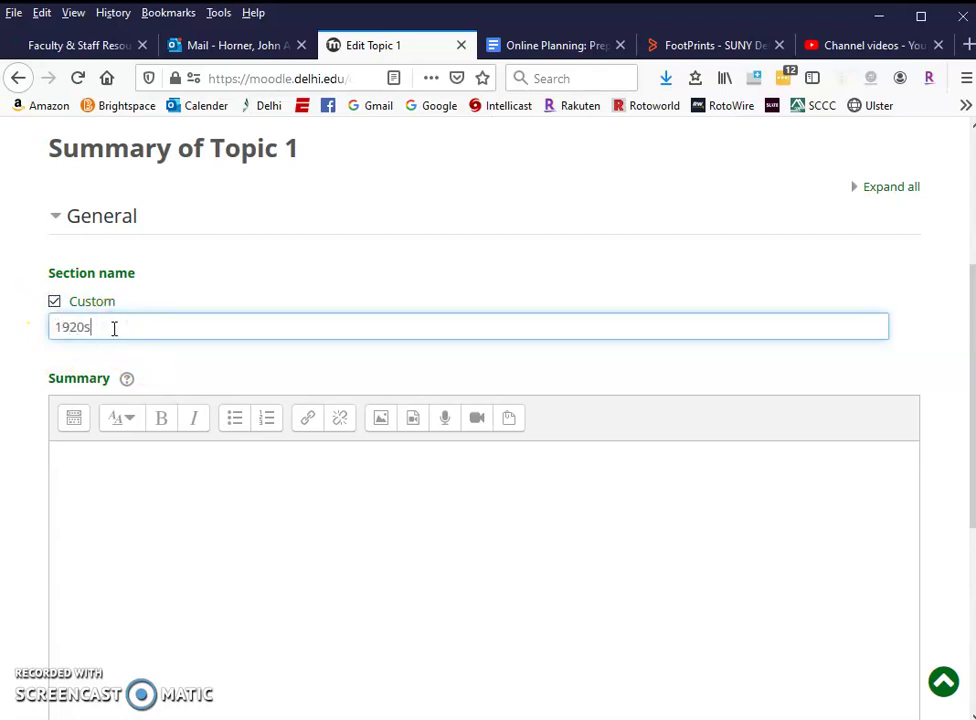
Add a section summary covering the early 20th century, chapters 21-24, the forum post and replies, the assignment and the March 20 due date, and save it.
scroll(196, 442, "down", 2)
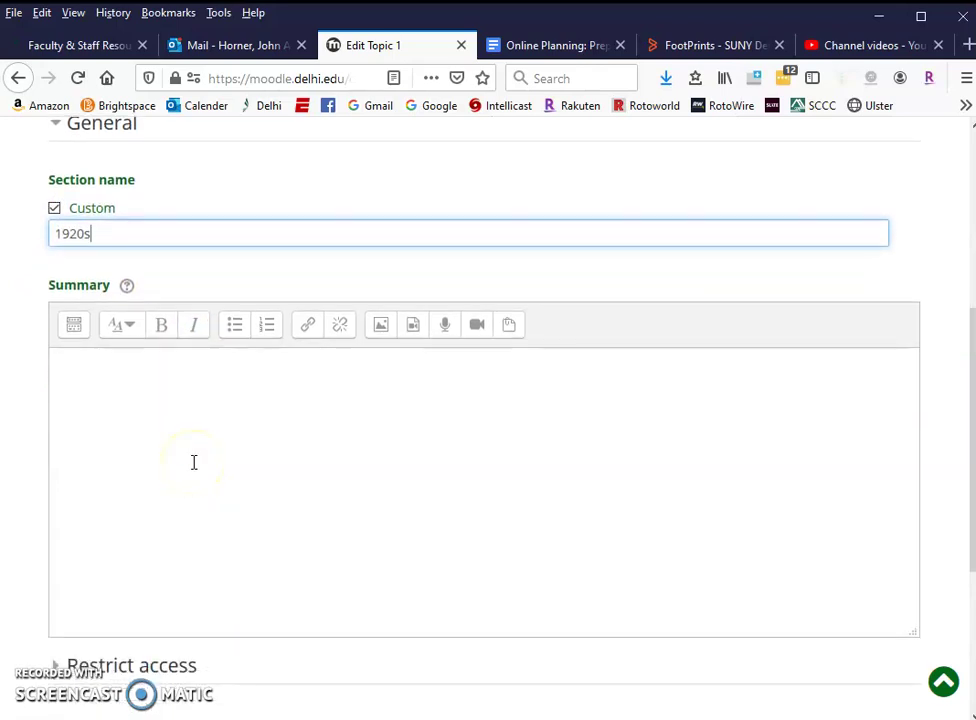
left_click(164, 386)
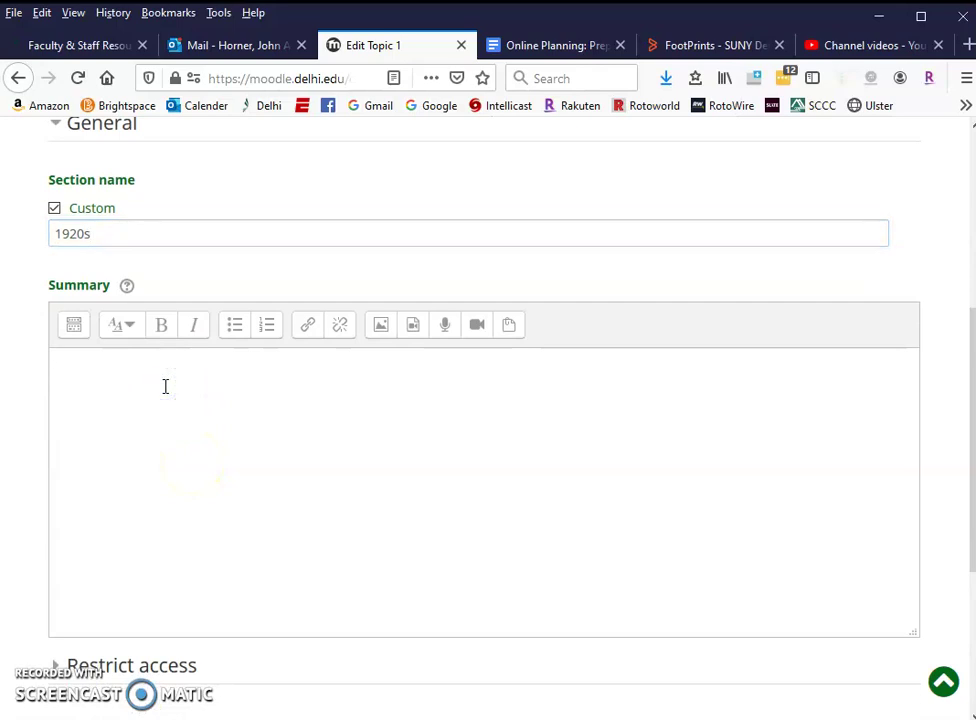
type("This section will focus on the four chapters in our text that encompasses the early part of the 20th century.  These are chapters 21-24. After you have read these, please post and reply to two students in the forum, and then work on the assignment.  All work for this section will be due on March 20.")
scroll(216, 506, "down", 6)
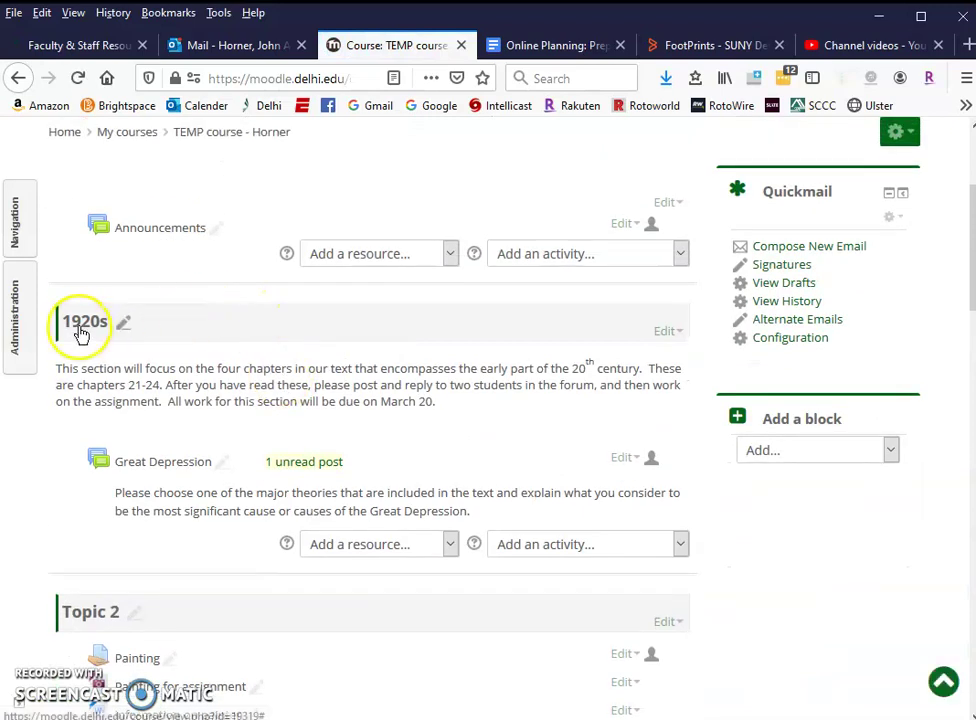
scroll(247, 216, "up", 1)
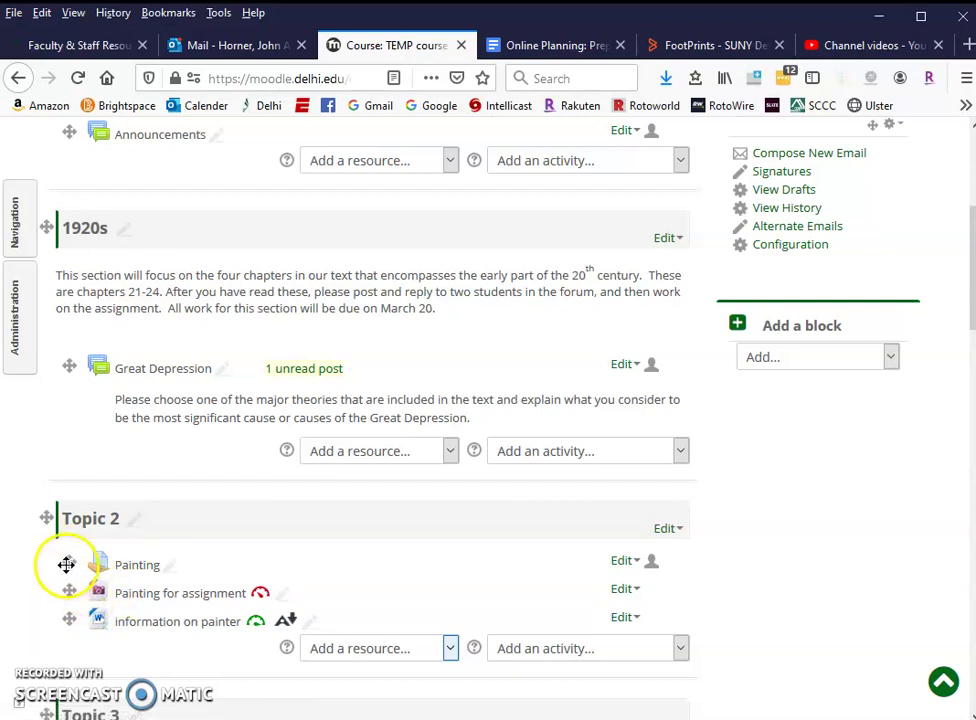
Move Painting, Painting for assignment and information on painter from Topic 2 into the 1920s section, with Painting for assignment last.
mouse_move(70, 563)
left_mouse_down()
mouse_move(68, 517)
mouse_move(83, 466)
mouse_move(73, 447)
left_mouse_up()
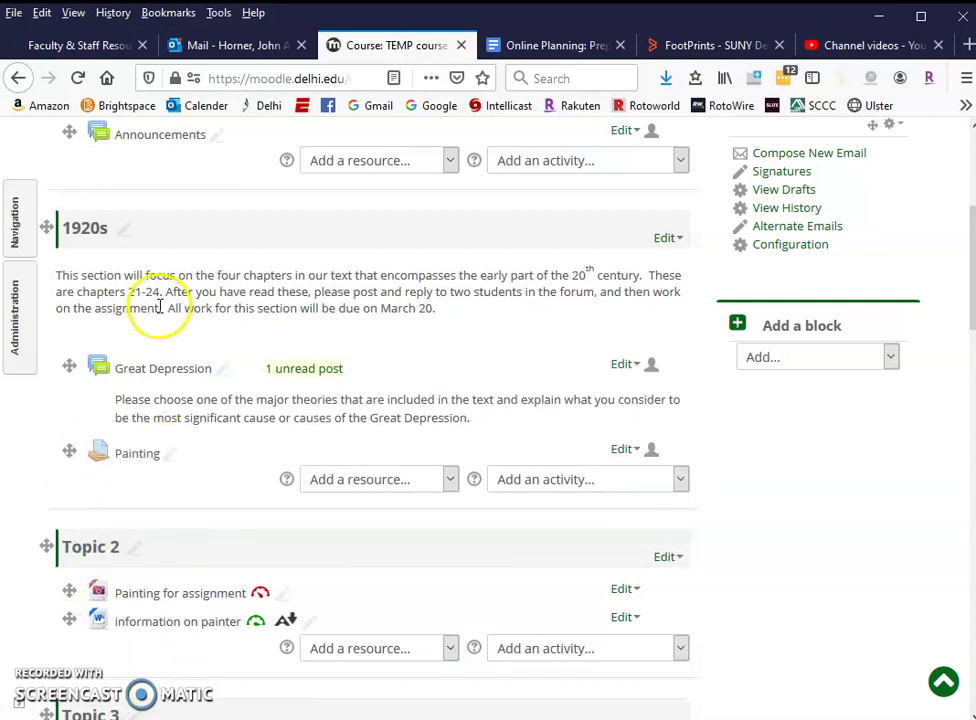
left_click_drag(65, 590, 70, 449)
left_click_drag(66, 620, 66, 509)
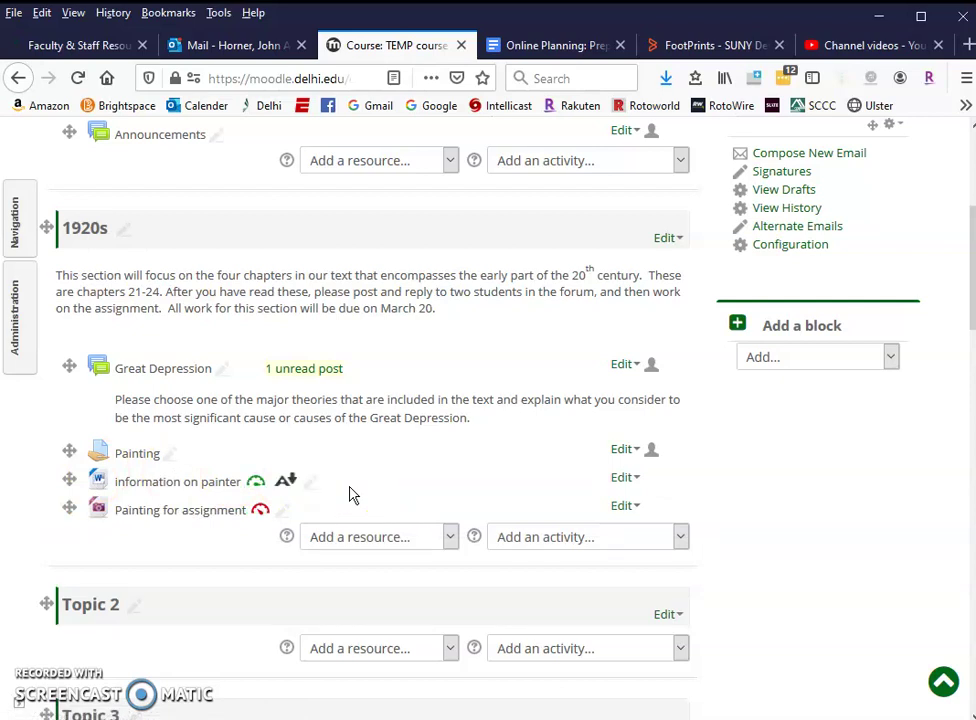
left_click(320, 262)
left_click(305, 608)
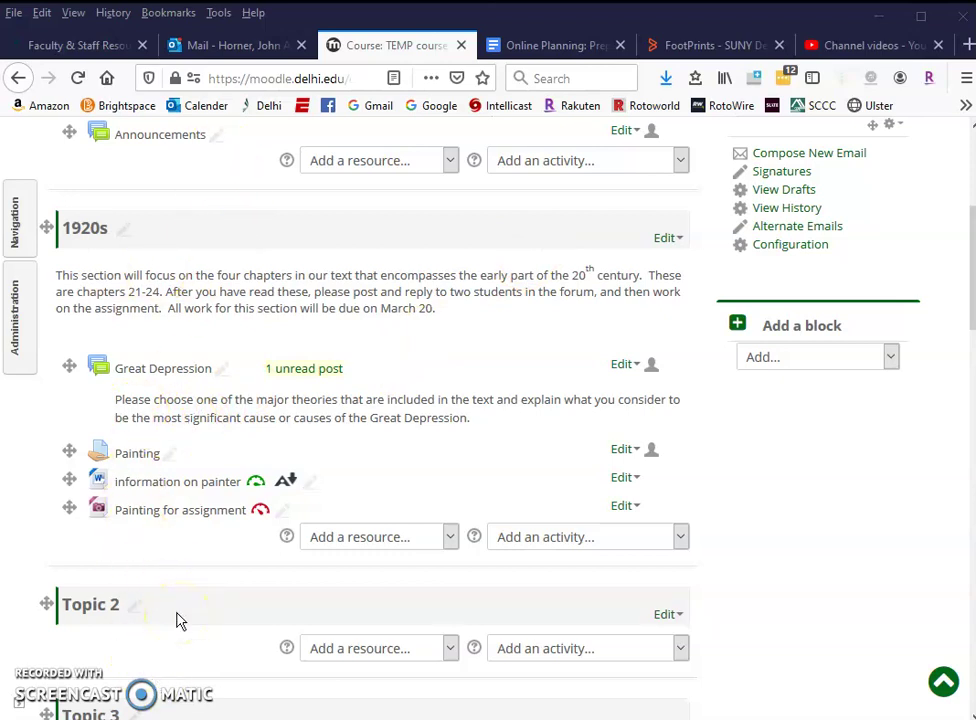
scroll(760, 300, "up", 4)
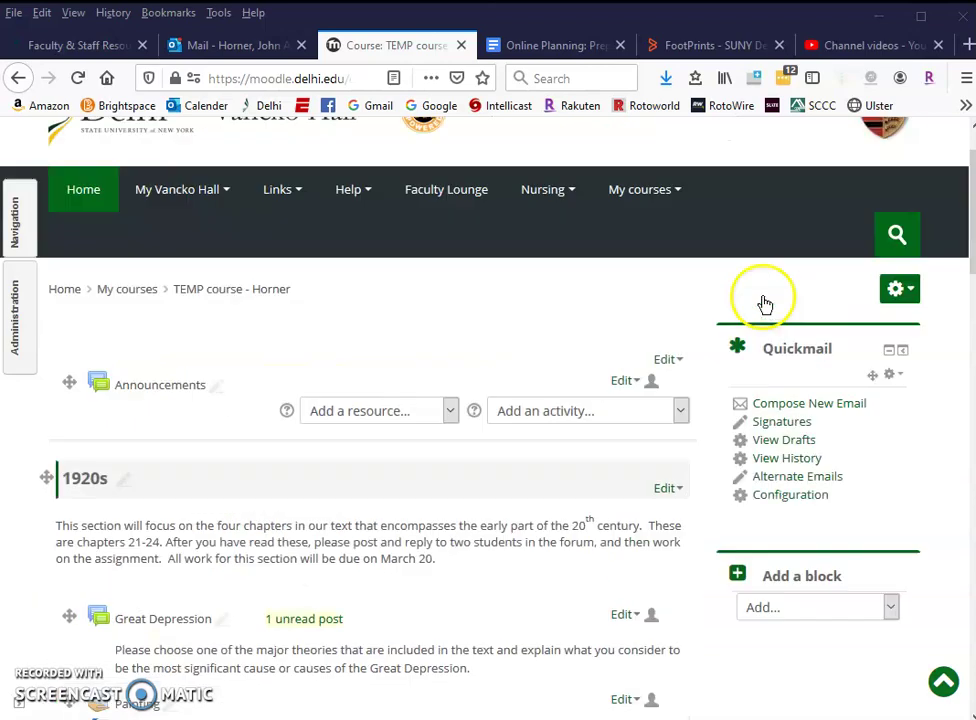
left_click(898, 320)
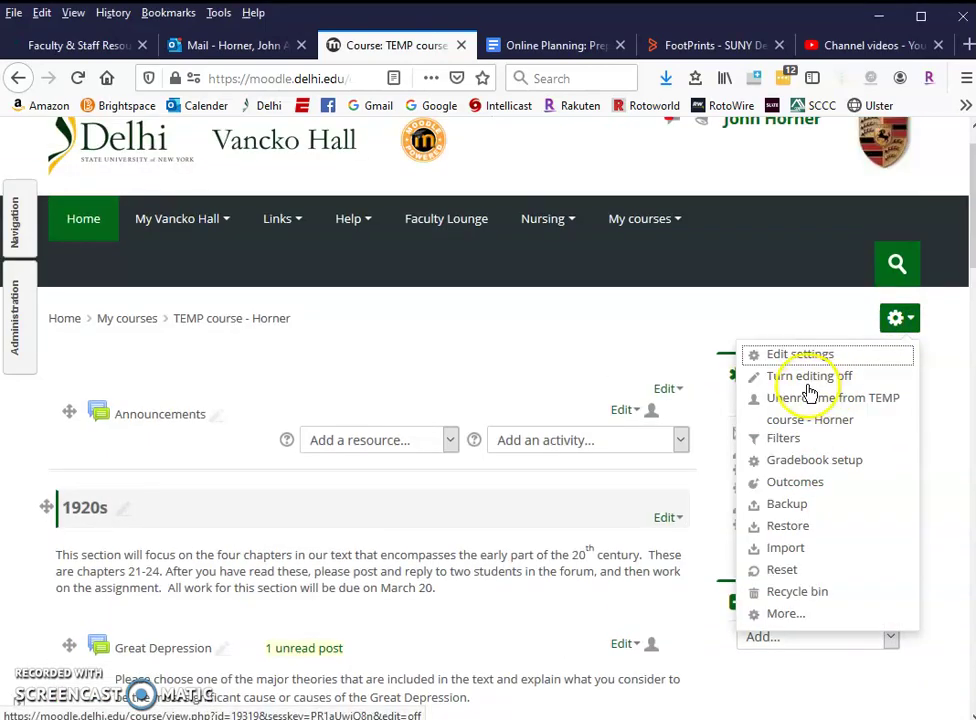
left_click(789, 332)
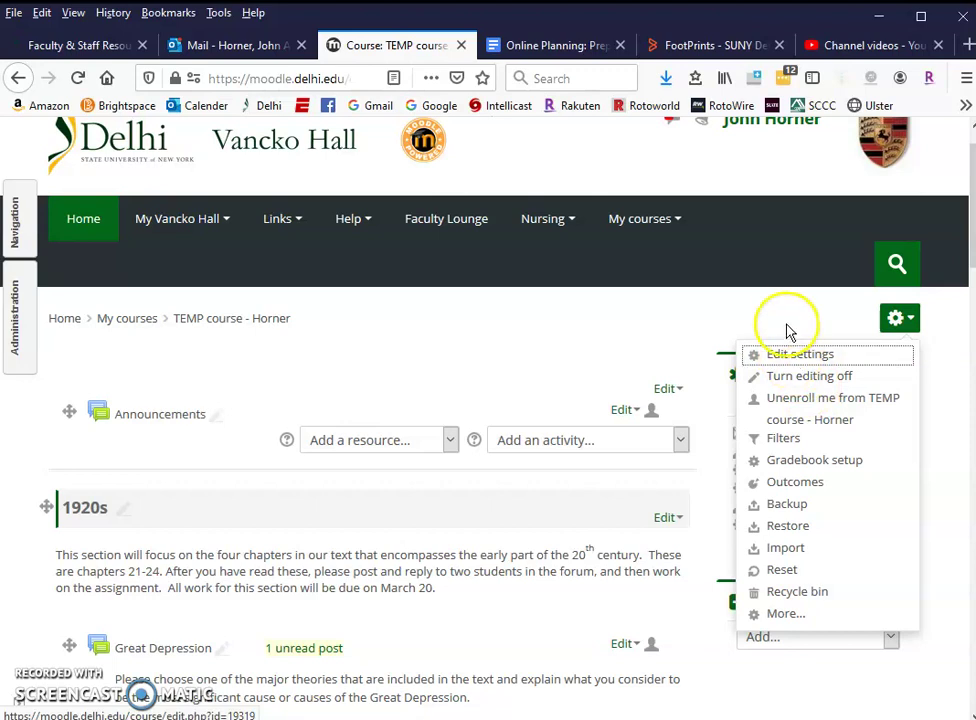
scroll(551, 442, "down", 3)
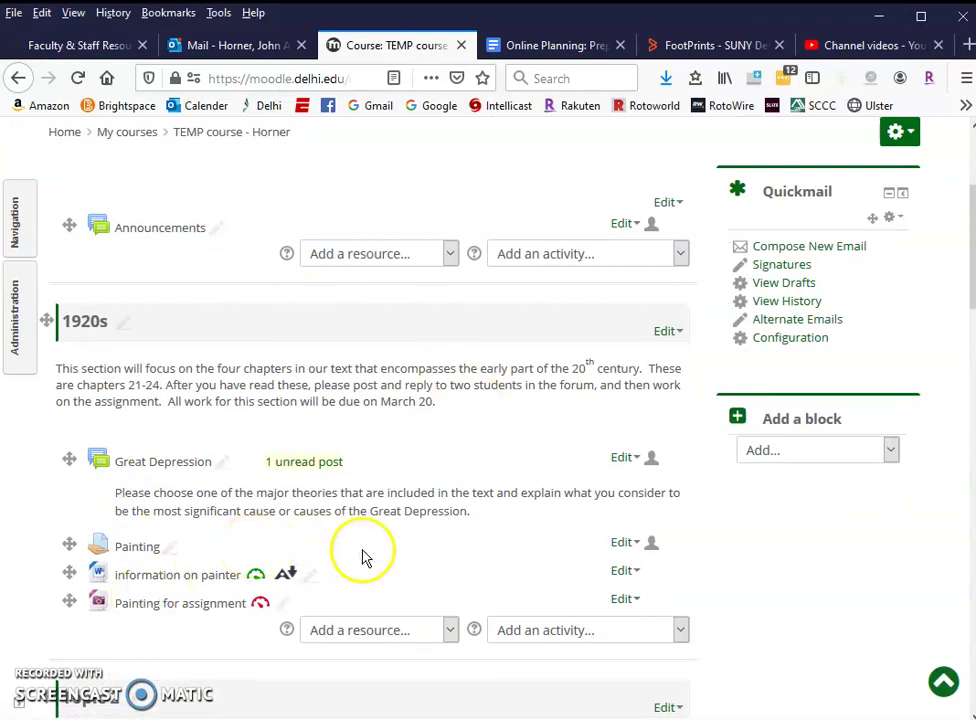
Open the course's edit settings from course administration and go to the course visibility option.
left_click(16, 313)
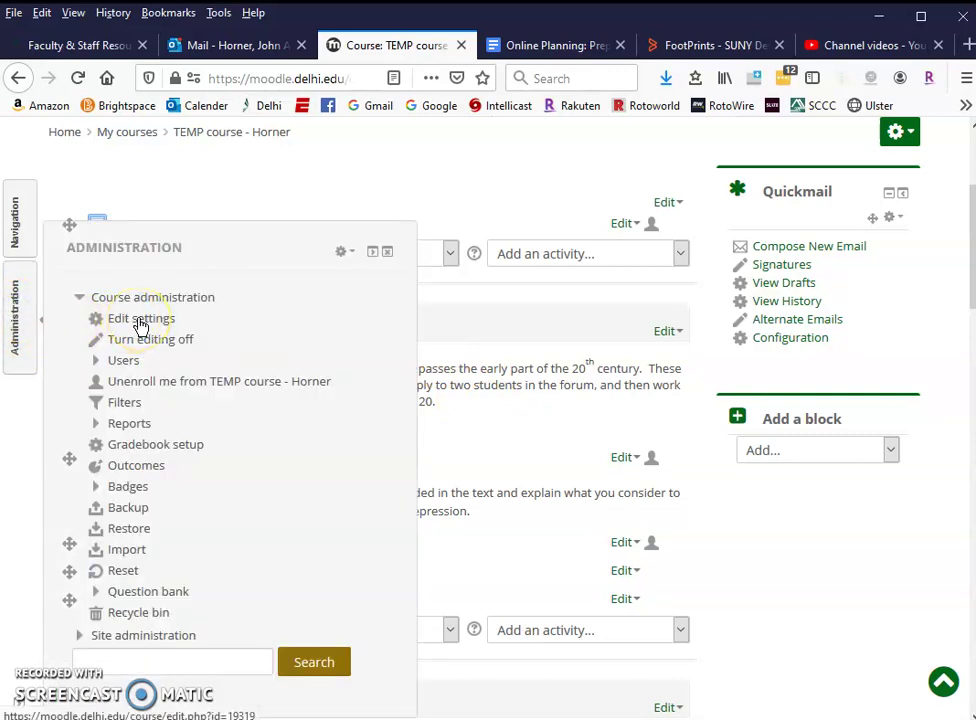
left_click(33, 322)
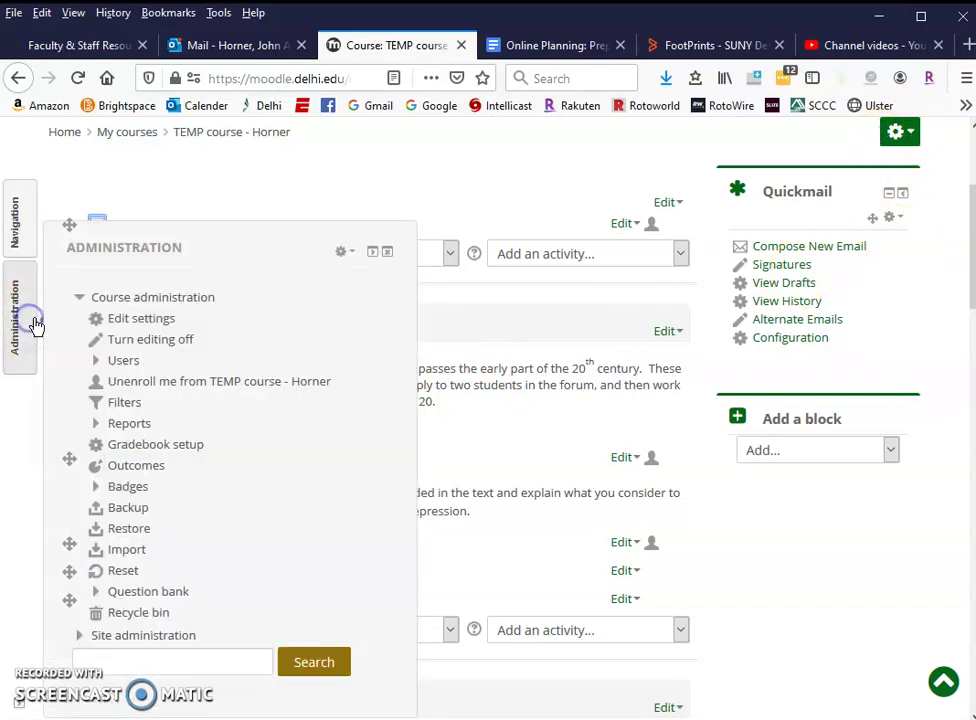
left_click(120, 320)
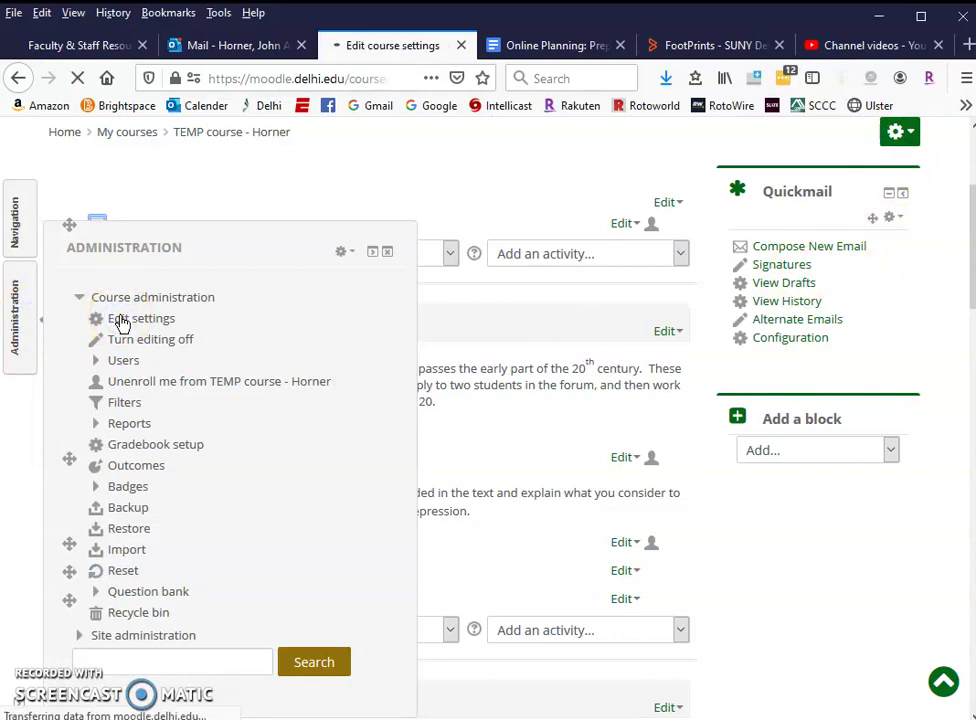
scroll(305, 452, "down", 5)
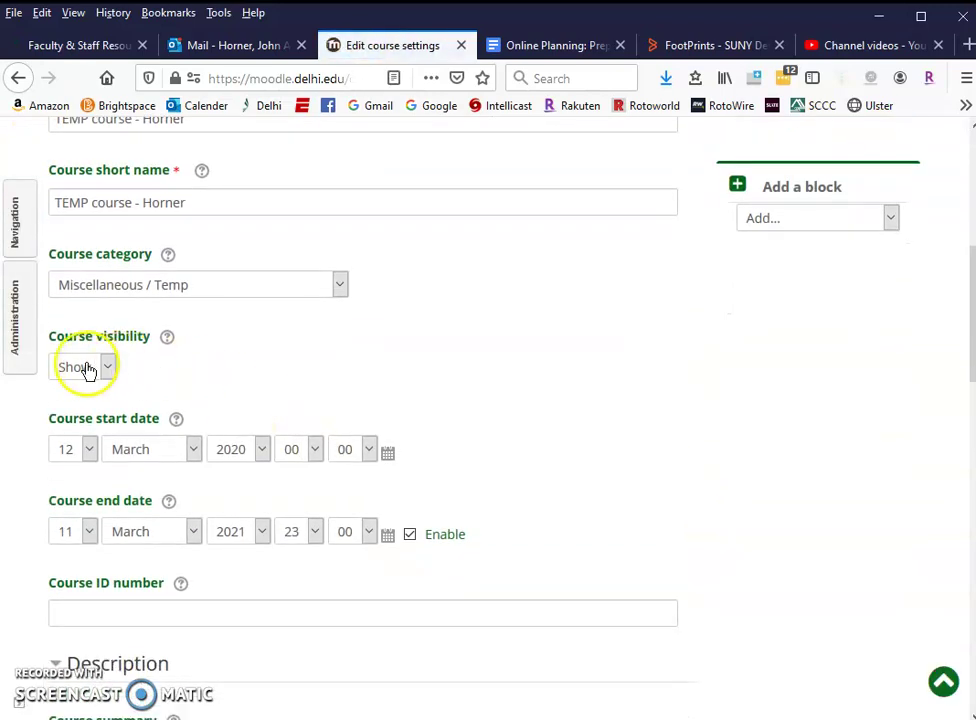